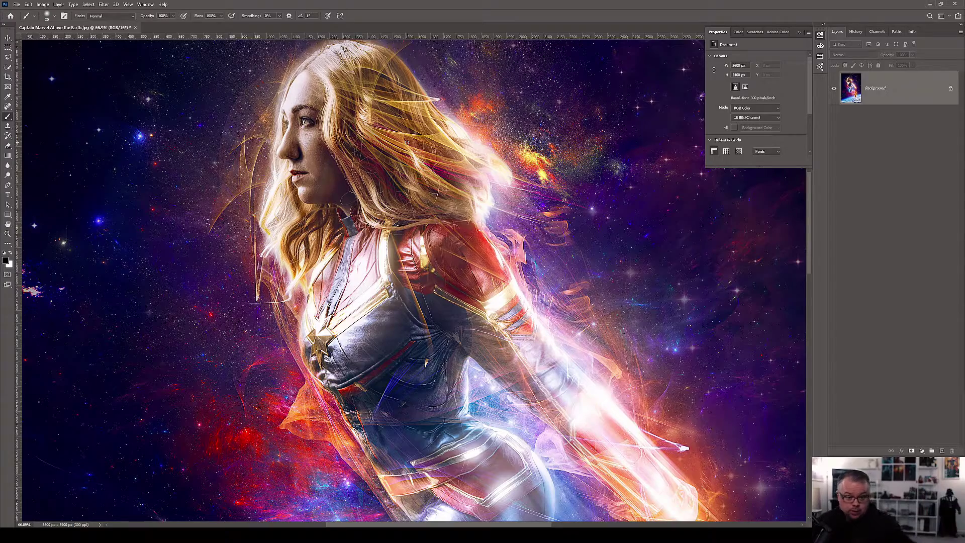
Add a Color Balance adjustment layer above the Background layer
key(ctrl+0)
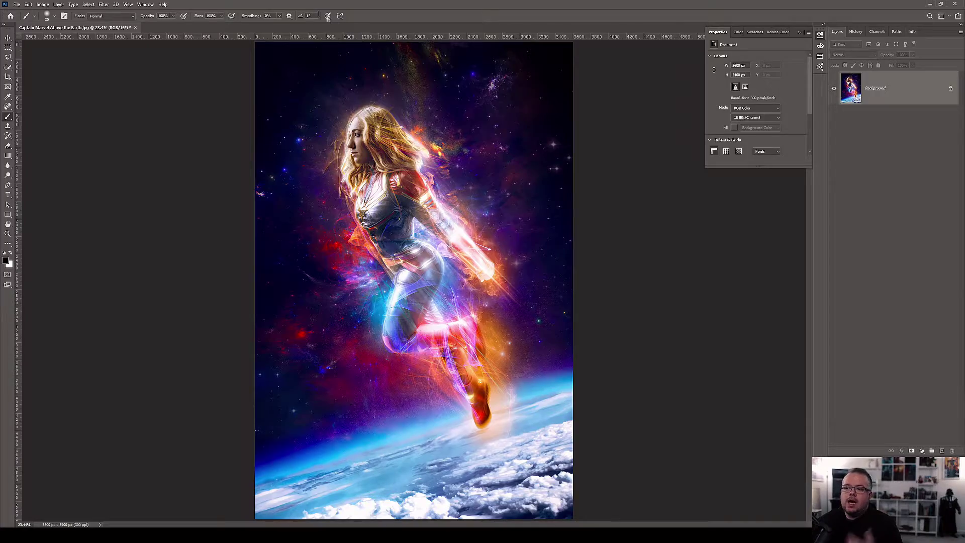
scroll(393, 100, up, 3)
scroll(356, 197, up, 3)
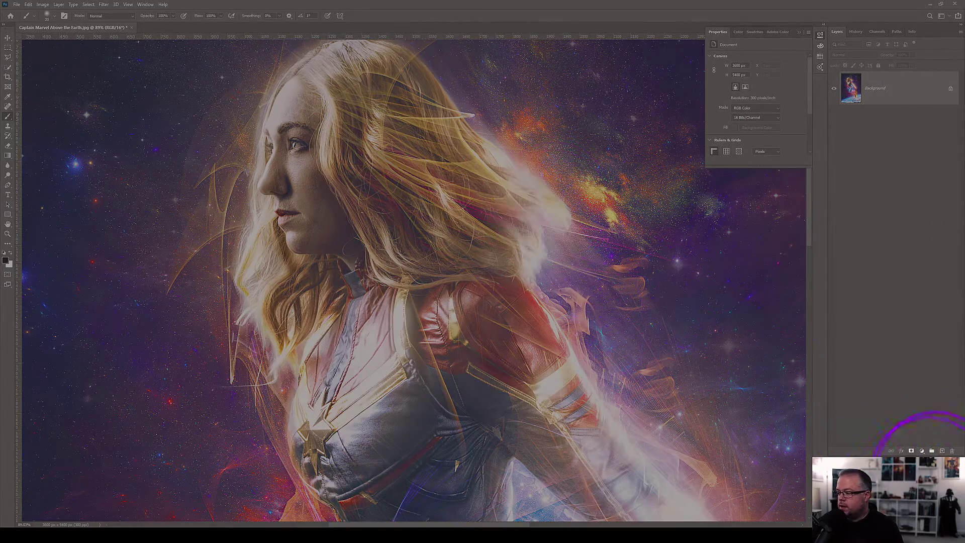
click(922, 451)
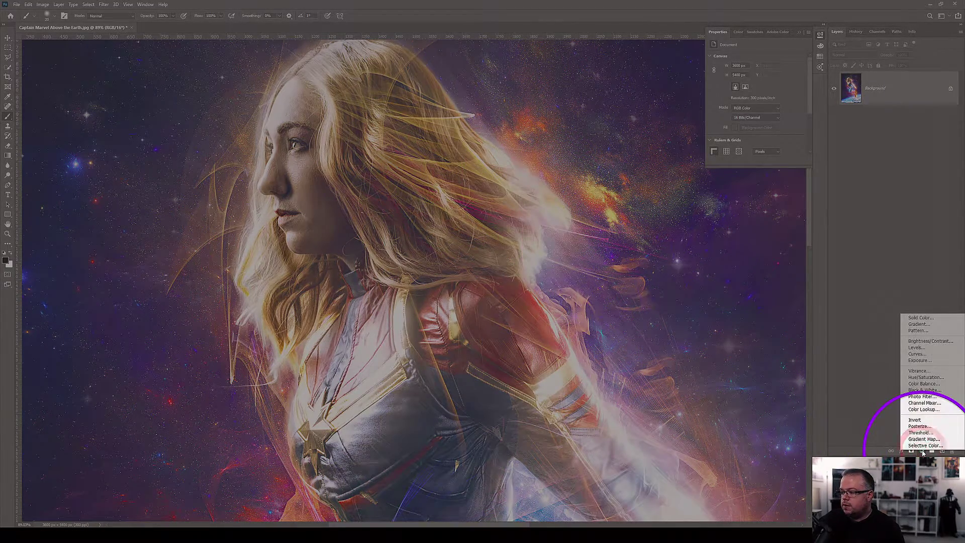
click(924, 384)
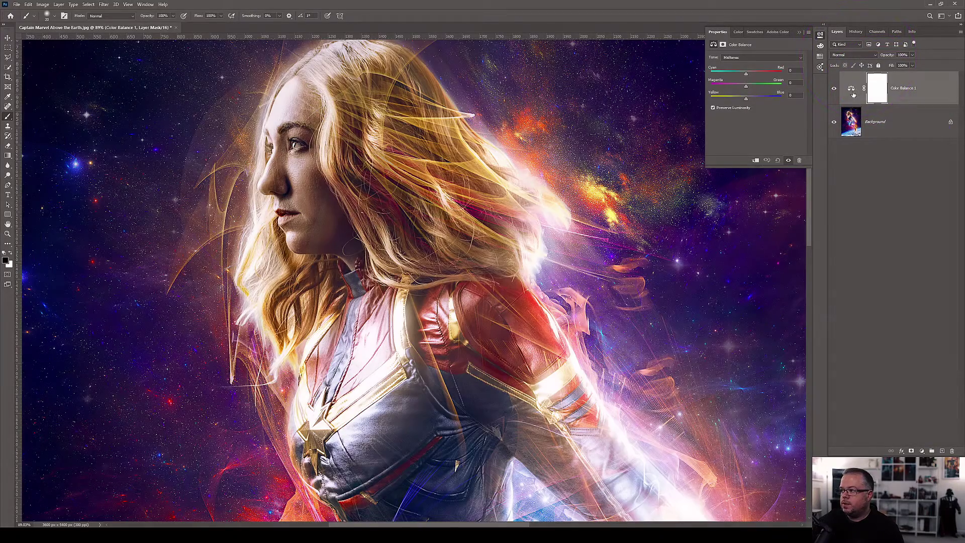
click(879, 87)
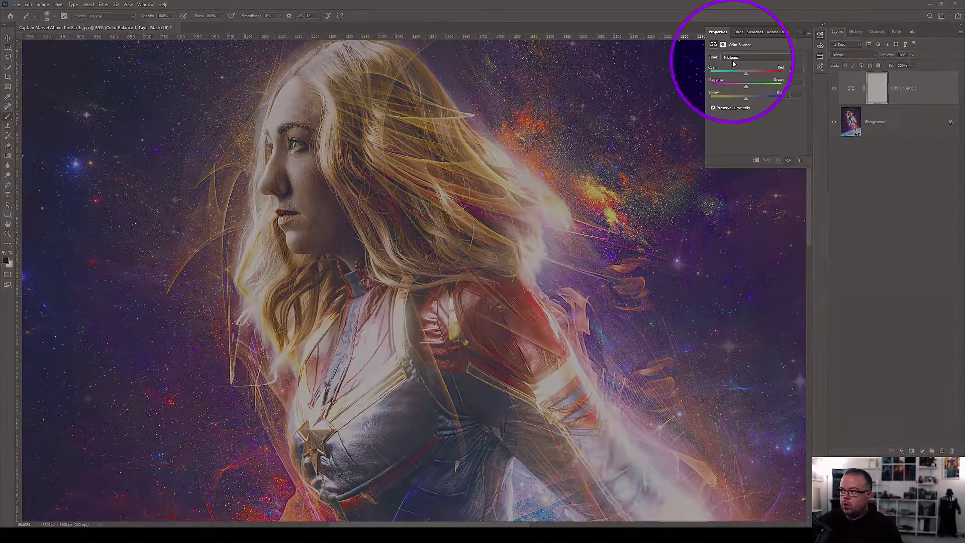
Try shifting the Color Balance midtones toward red, green and yellow
click(734, 58)
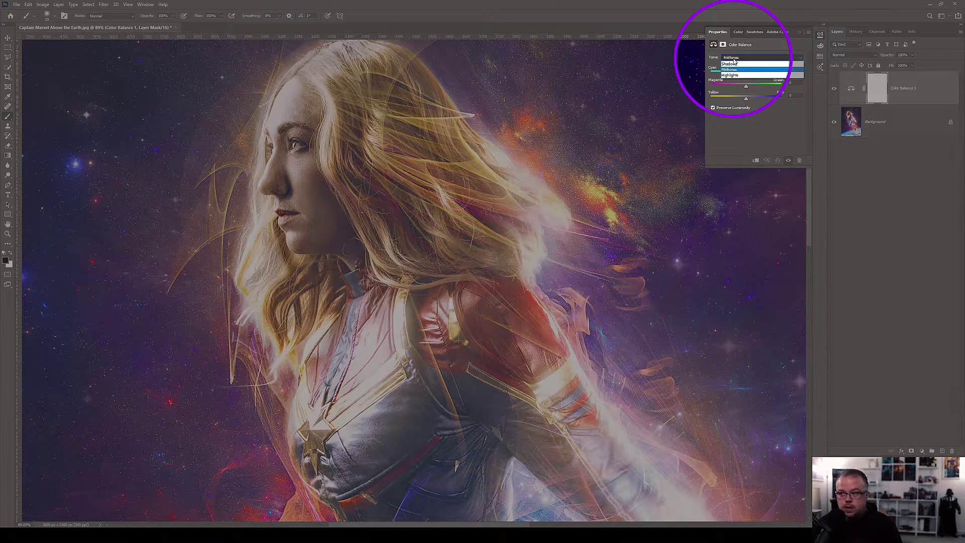
click(734, 60)
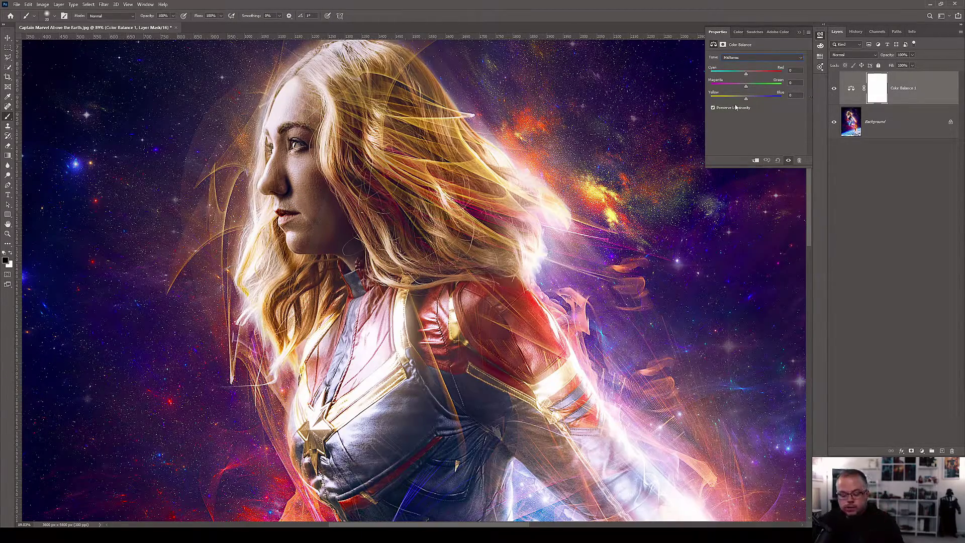
scroll(603, 173, down, 3)
scroll(602, 172, down, 3)
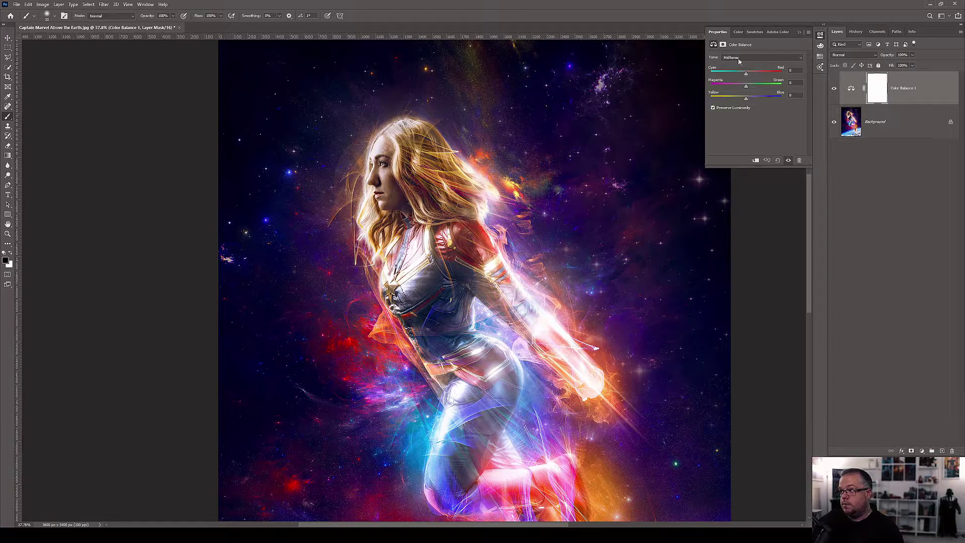
drag(747, 99, 751, 74)
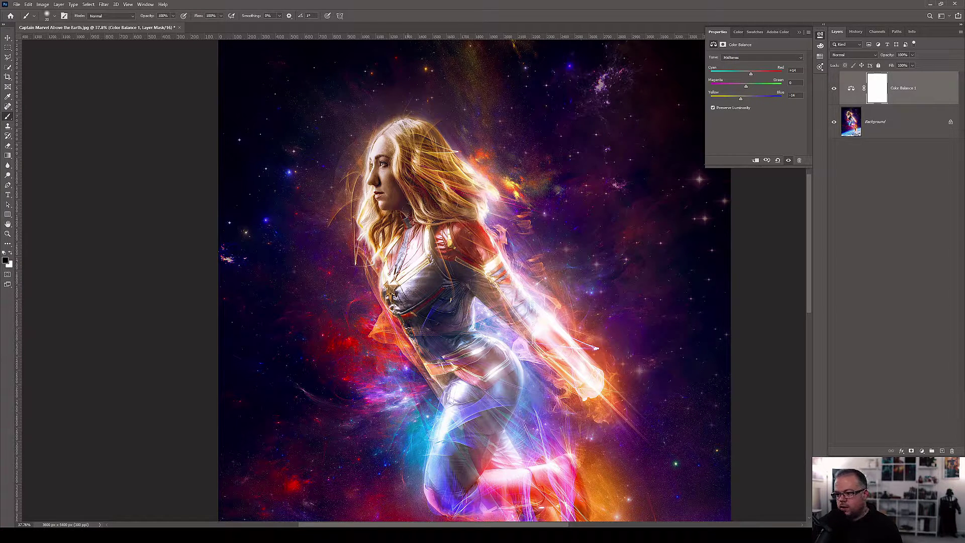
mouse_move(751, 74)
mouse_down()
mouse_move(754, 86)
mouse_move(737, 87)
mouse_move(753, 86)
mouse_up()
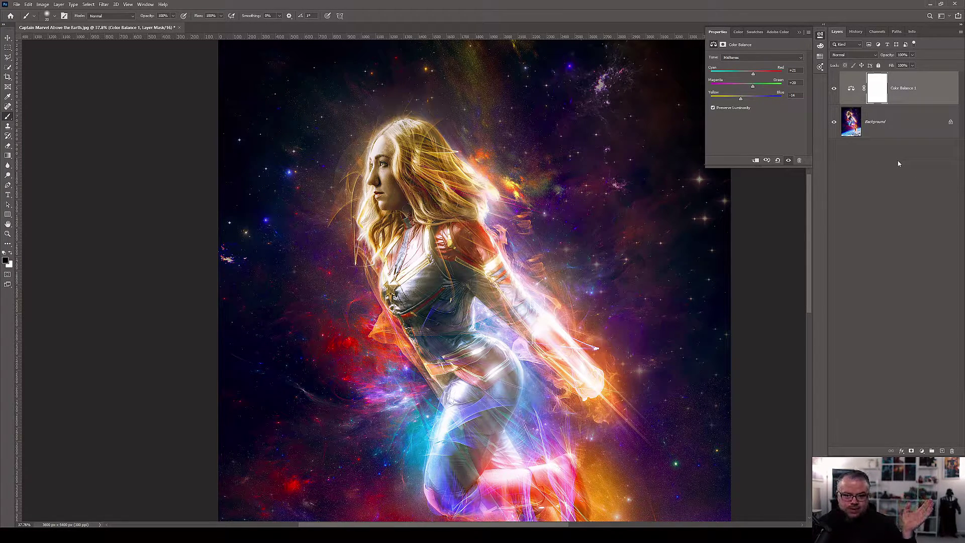
Reset the Cyan–Red, Magenta–Green and Yellow–Blue midtone values to 0
click(794, 69)
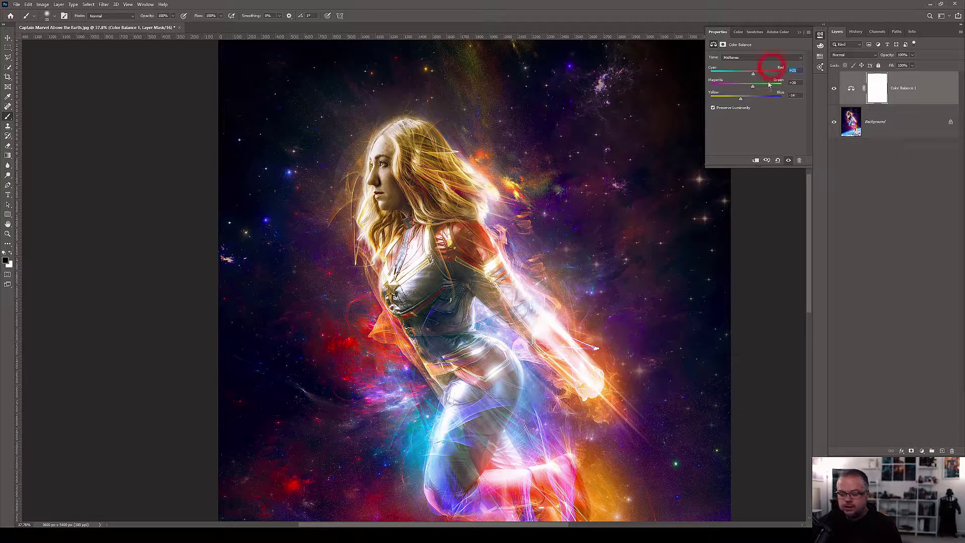
text(0)
key(Tab)
text(0)
key(Tab)
text(0)
key(Return)
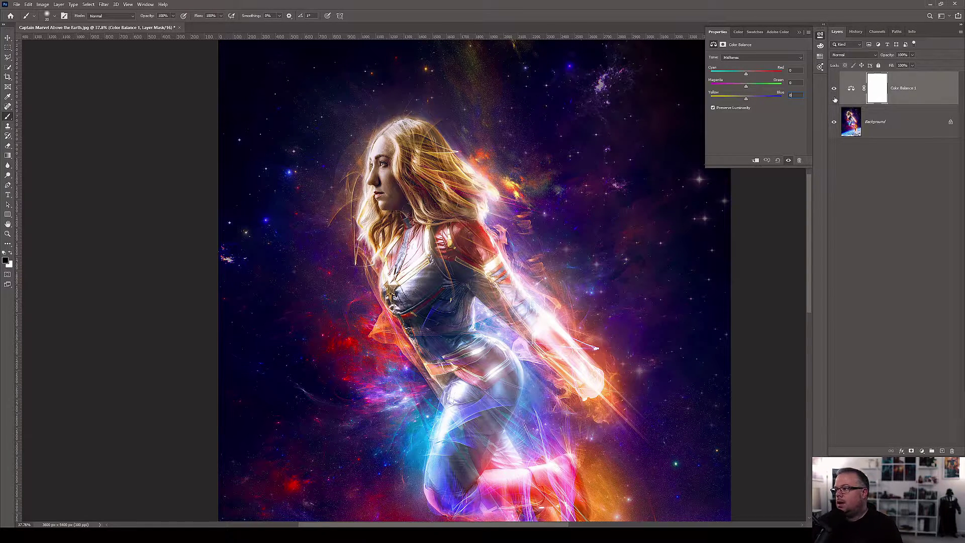
Set the midtones Magenta–Green balance to -100 and invert the adjustment's layer mask to black
click(852, 90)
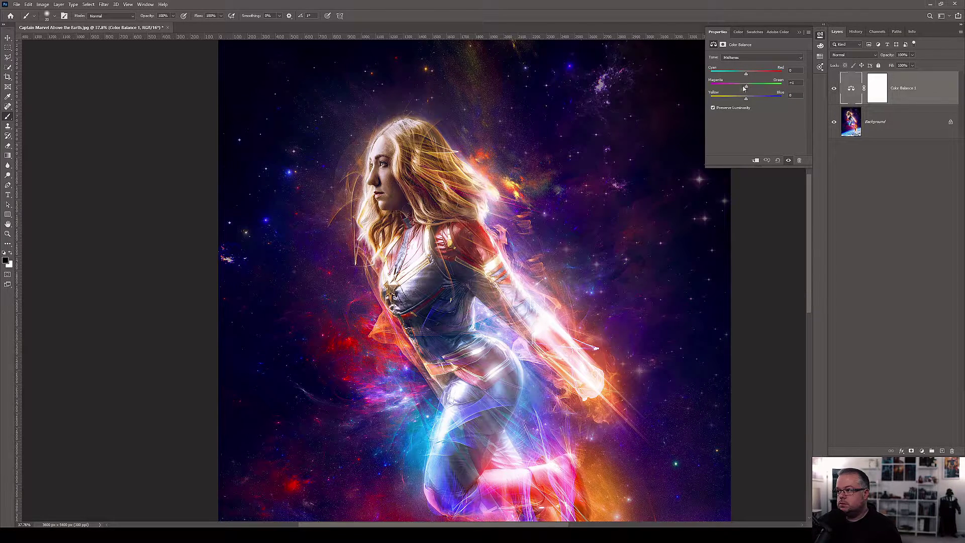
drag(747, 86, 711, 86)
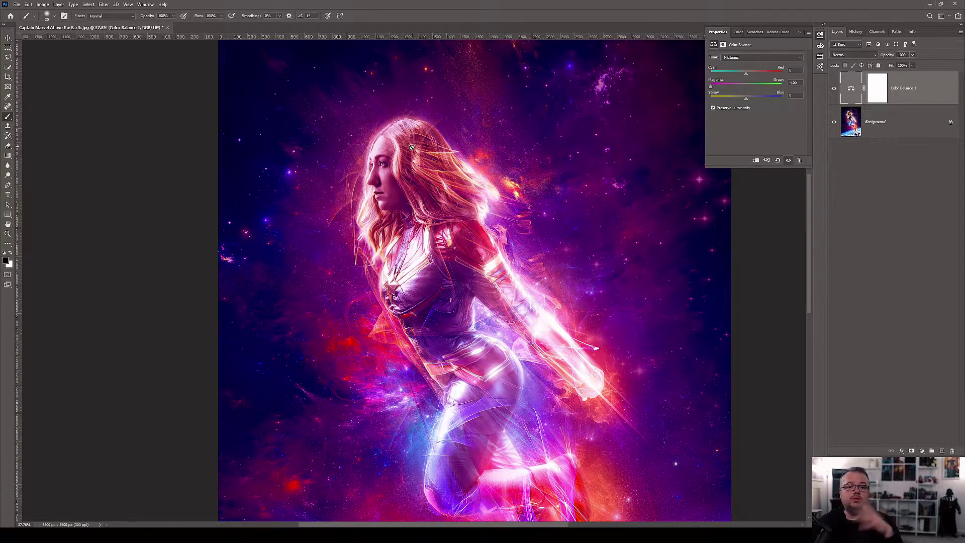
click(878, 92)
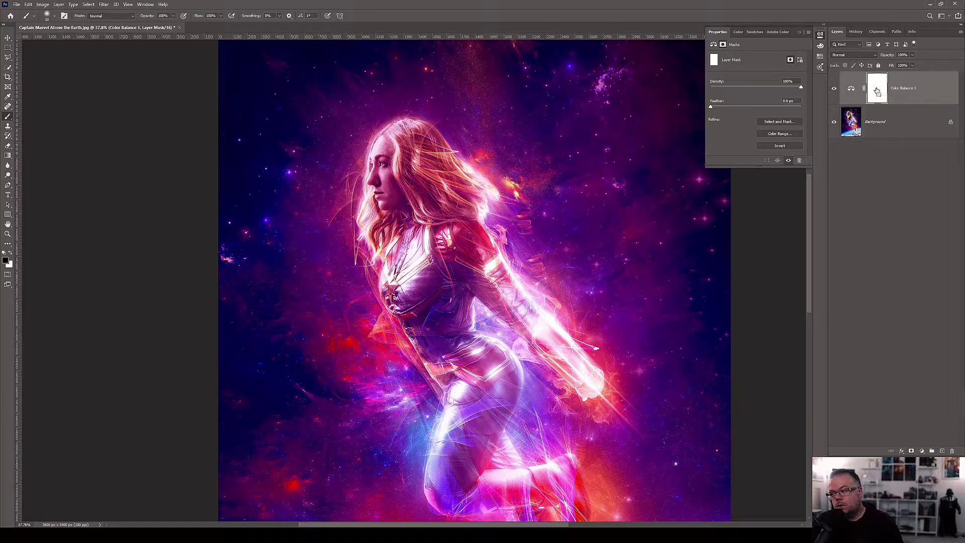
key(ctrl+i)
Paint white on the Color Balance mask over the woman's face, resizing the brush to cover all the visible skin
scroll(352, 166, up, 5)
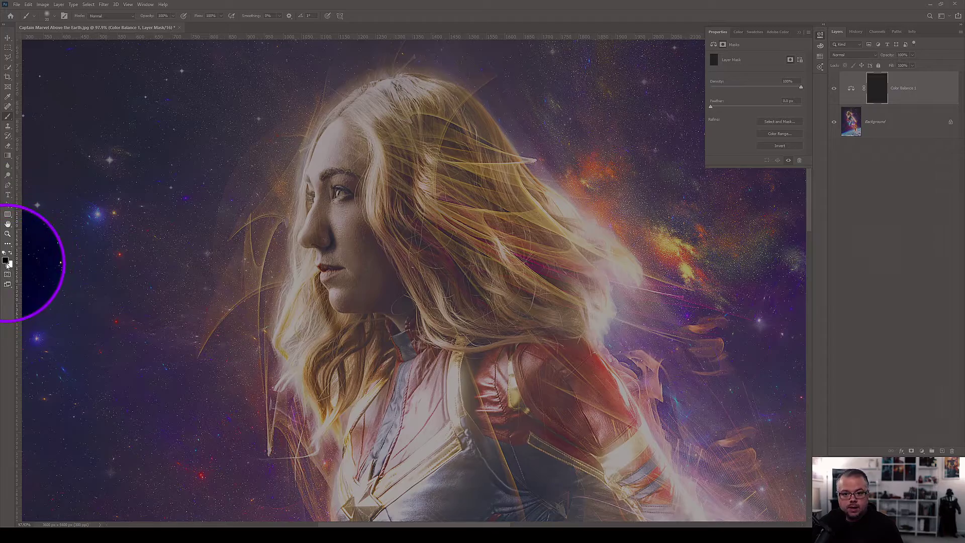
key(x)
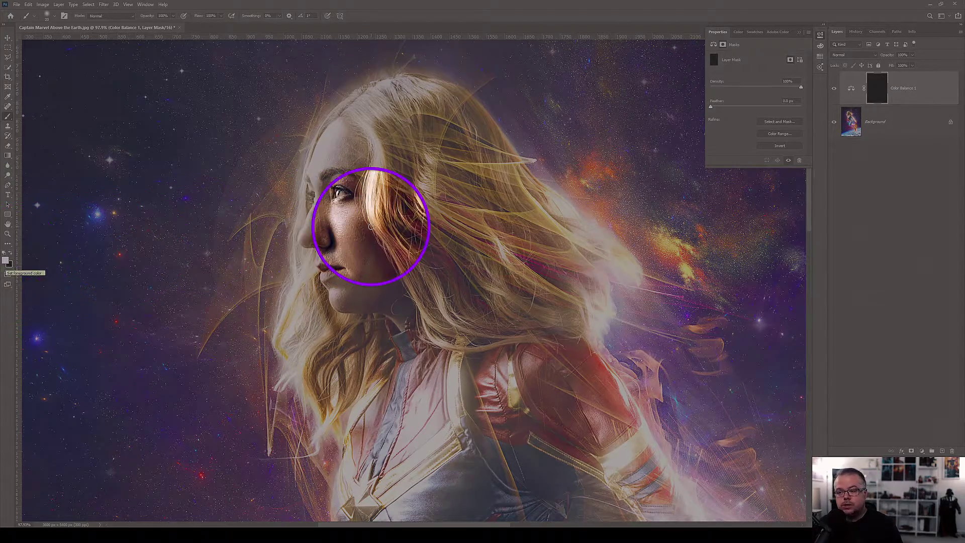
key(bracketright)
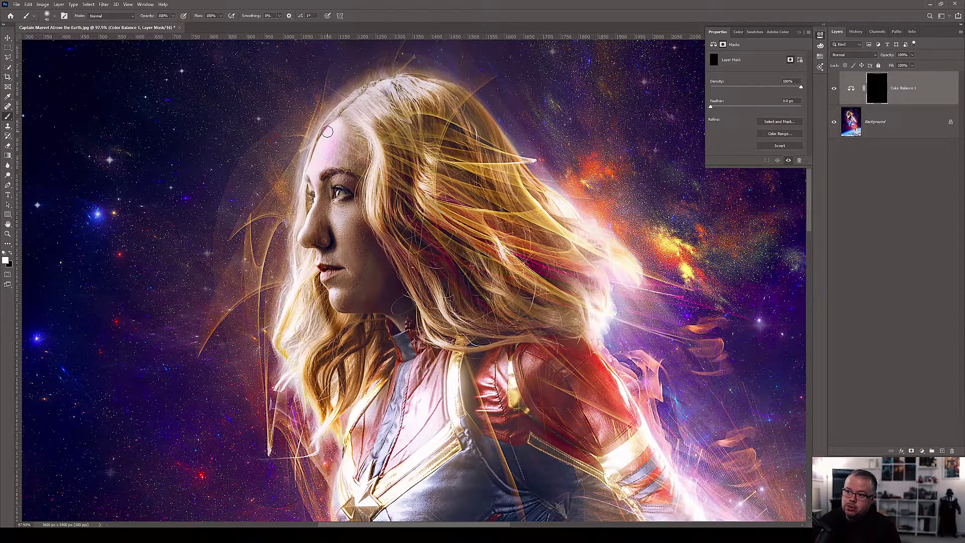
mouse_move(327, 131)
mouse_down()
mouse_move(344, 156)
mouse_move(362, 160)
mouse_move(373, 209)
mouse_move(362, 184)
mouse_move(371, 260)
mouse_move(364, 238)
mouse_move(344, 304)
mouse_move(364, 238)
mouse_up()
key(bracketright)
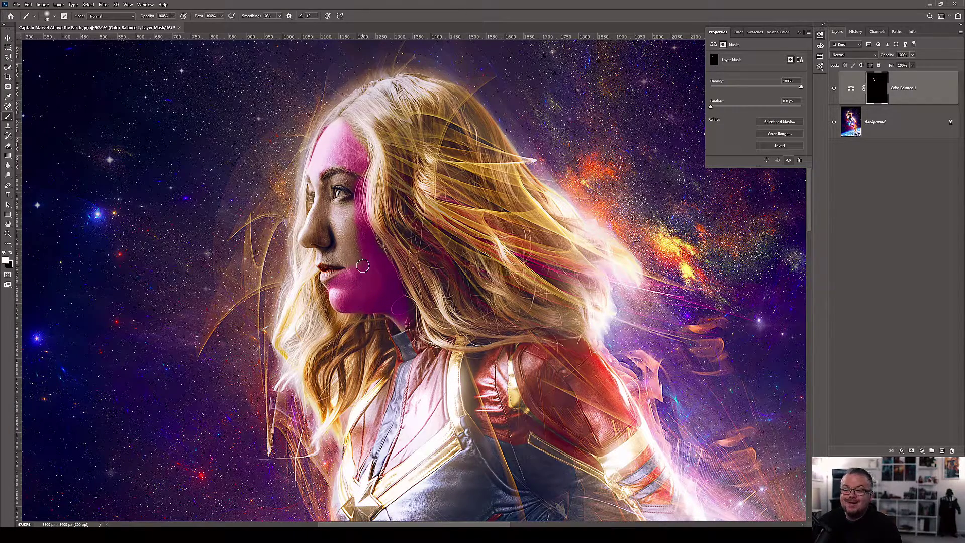
key(bracketleft)
key(bracketleft)
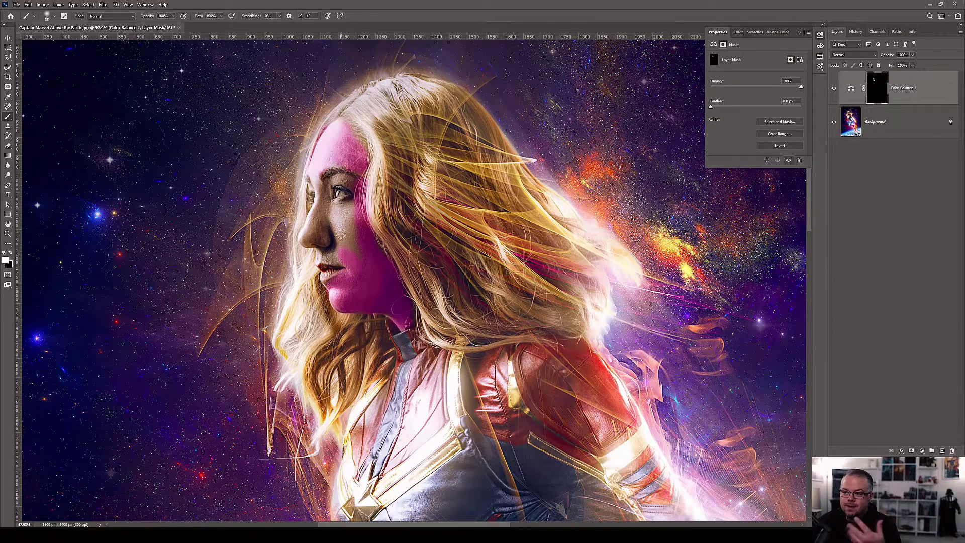
key(bracketright)
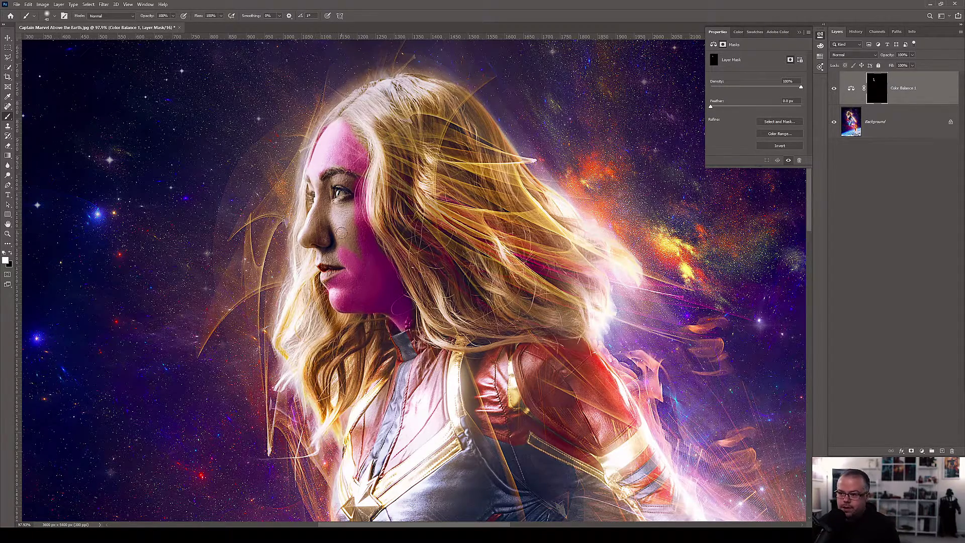
mouse_move(334, 206)
mouse_down()
mouse_move(350, 218)
mouse_move(332, 207)
mouse_up()
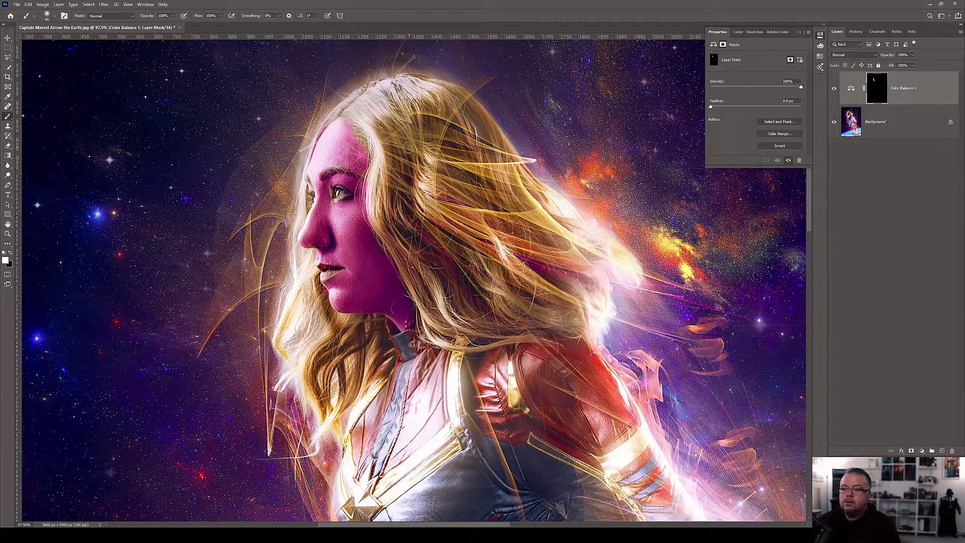
Set the midtones Magenta–Green balance to -1 and warm the face slightly toward red and yellow
key(ctrl+0)
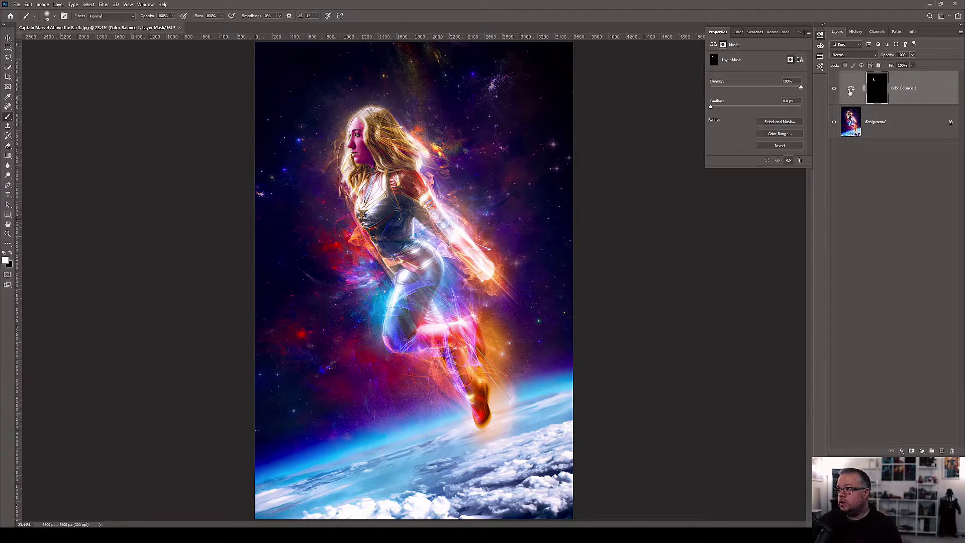
click(851, 91)
drag(711, 87, 746, 86)
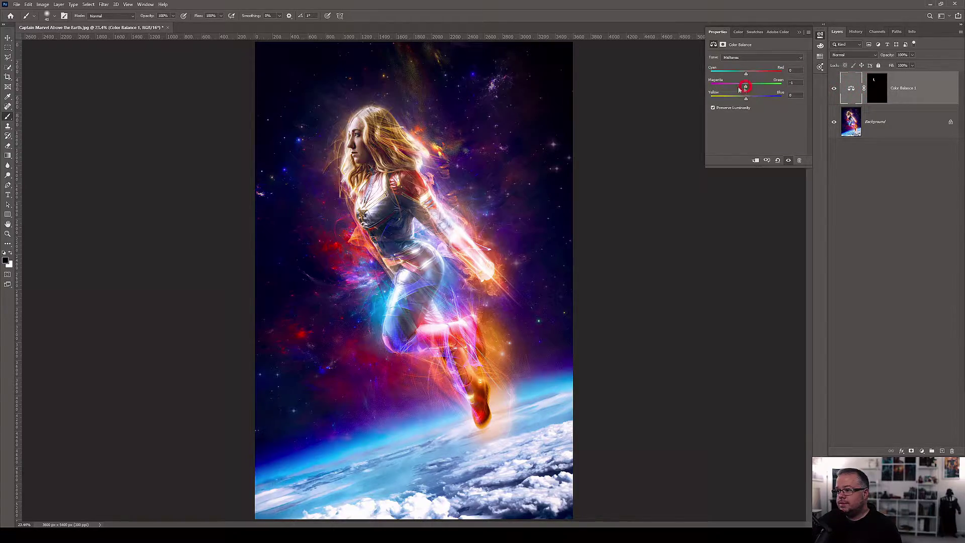
drag(352, 118, 455, 133)
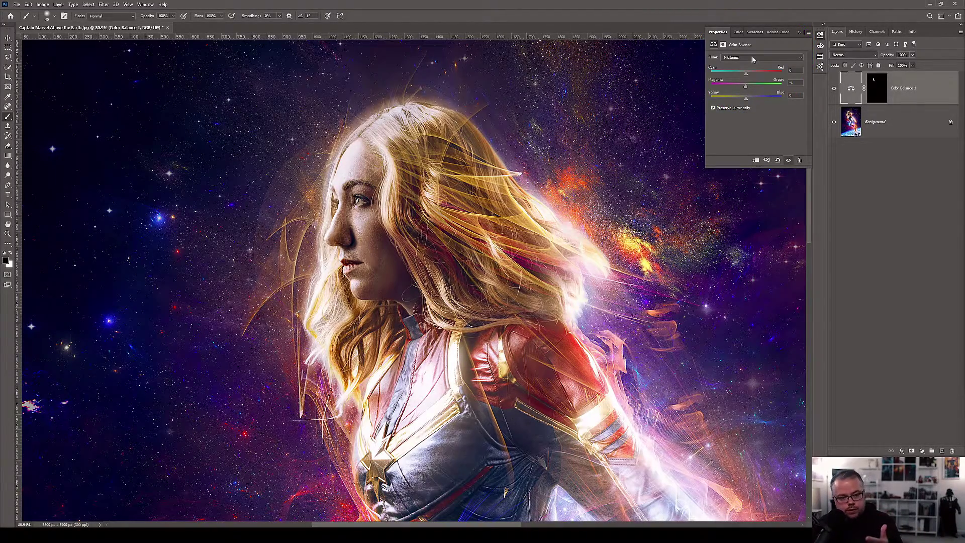
drag(746, 100, 748, 75)
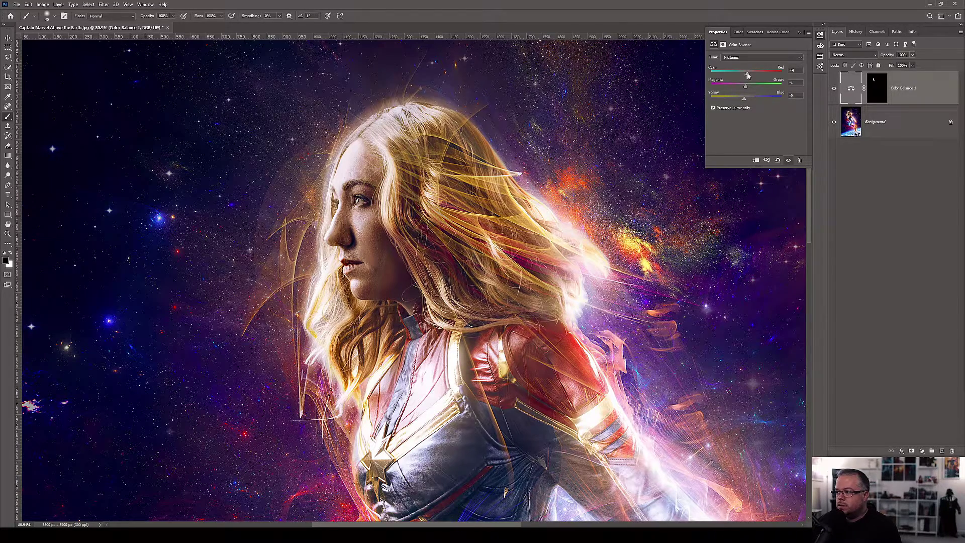
drag(744, 100, 745, 100)
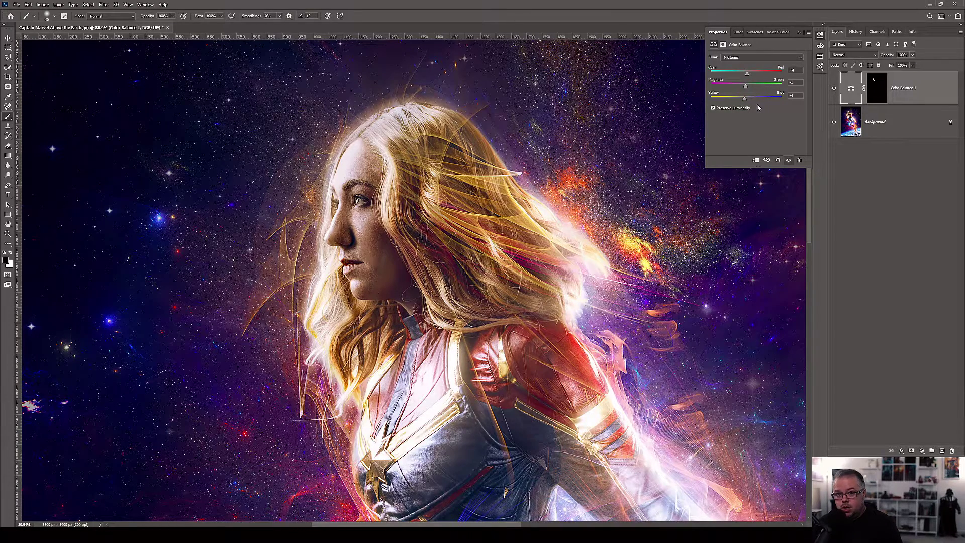
Shift the Color Balance shadows slightly toward yellow and red
click(732, 57)
click(729, 66)
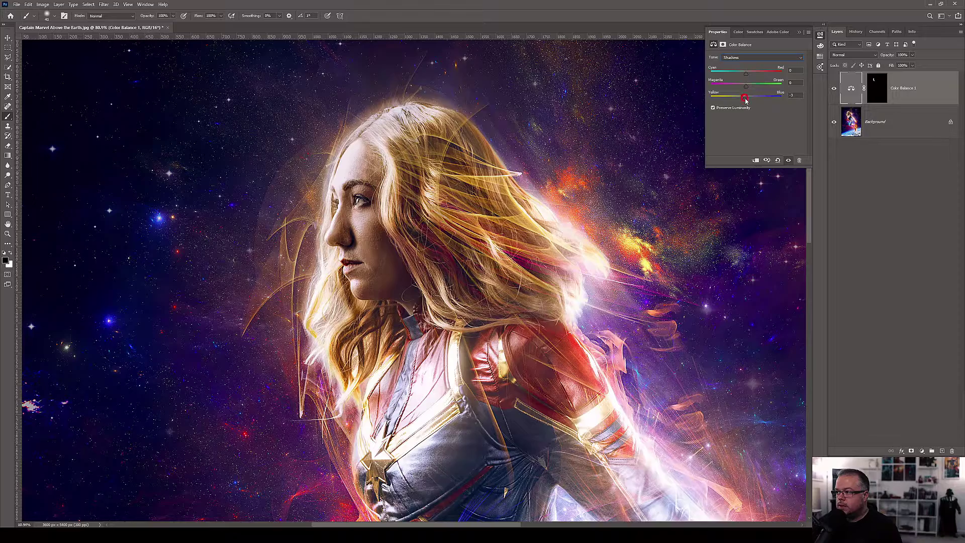
click(747, 74)
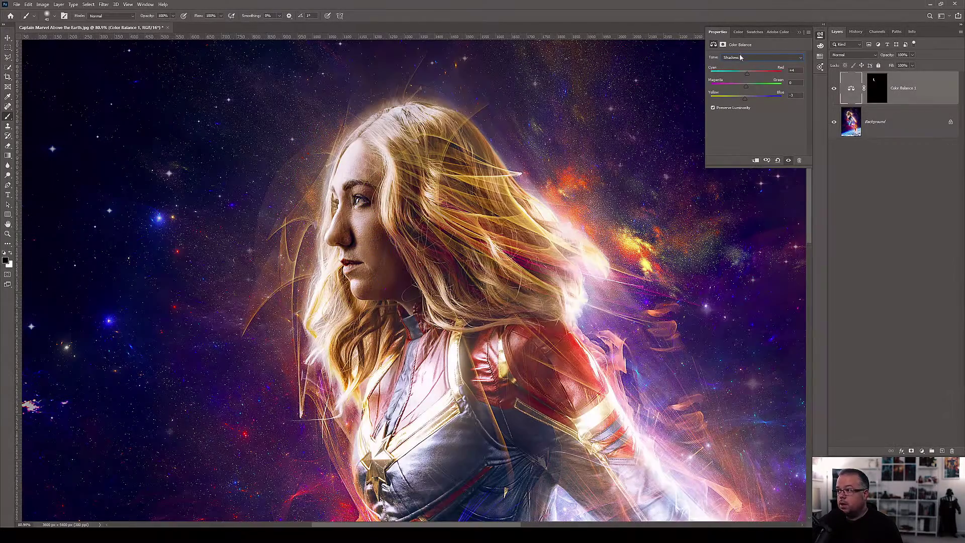
Fine-tune the Yellow–Blue balance of the highlights and switch the tone range back to Midtones
click(750, 58)
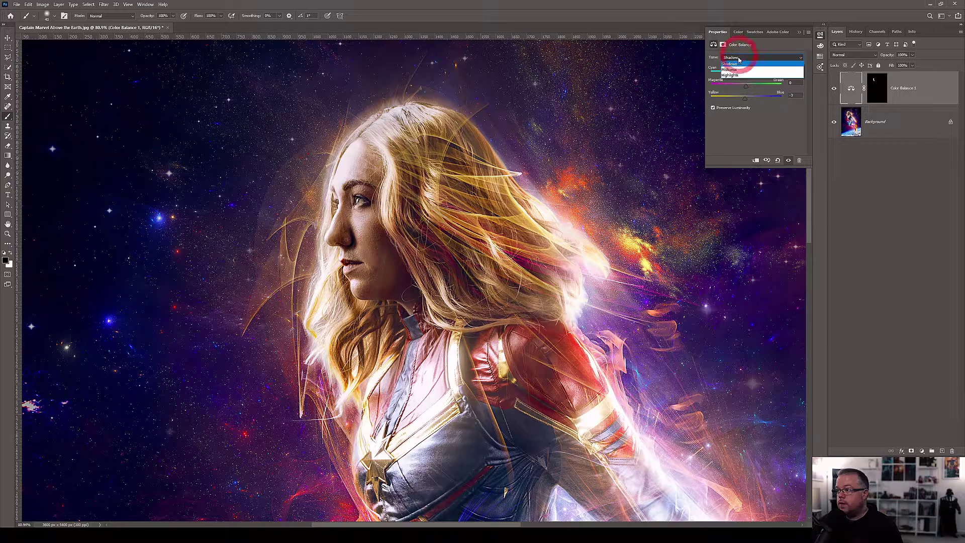
click(732, 75)
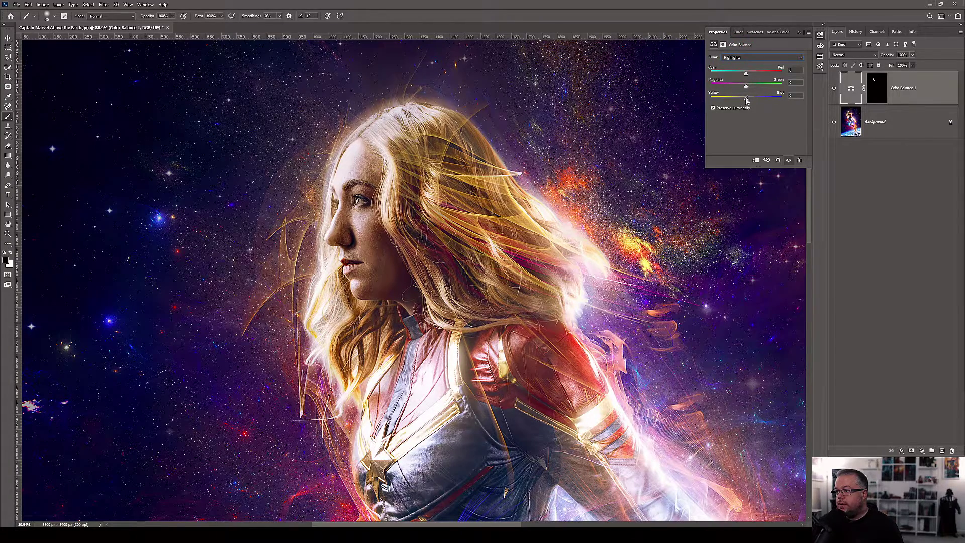
drag(747, 101, 745, 99)
click(739, 57)
click(734, 70)
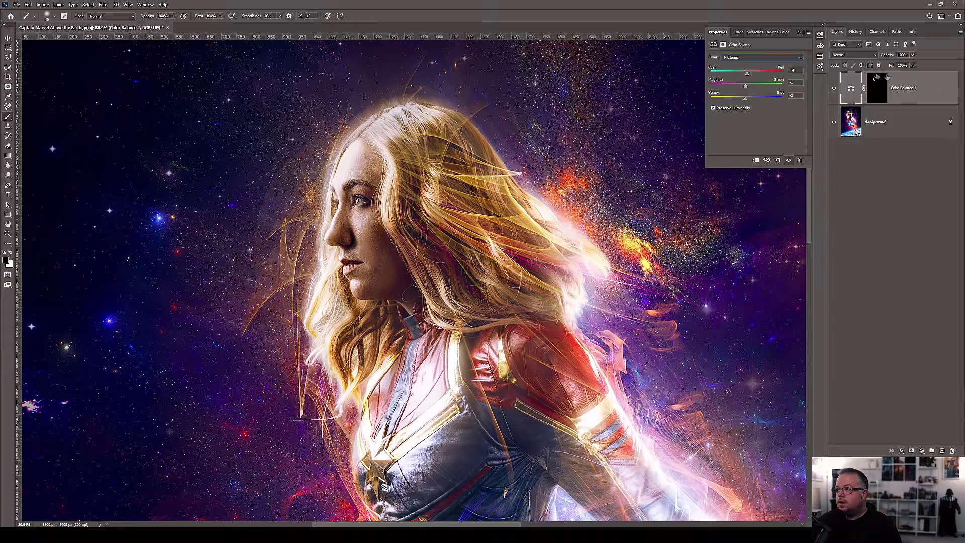
Compare the image with and without the Color Balance layer, both close up on the face and in full view
click(835, 89)
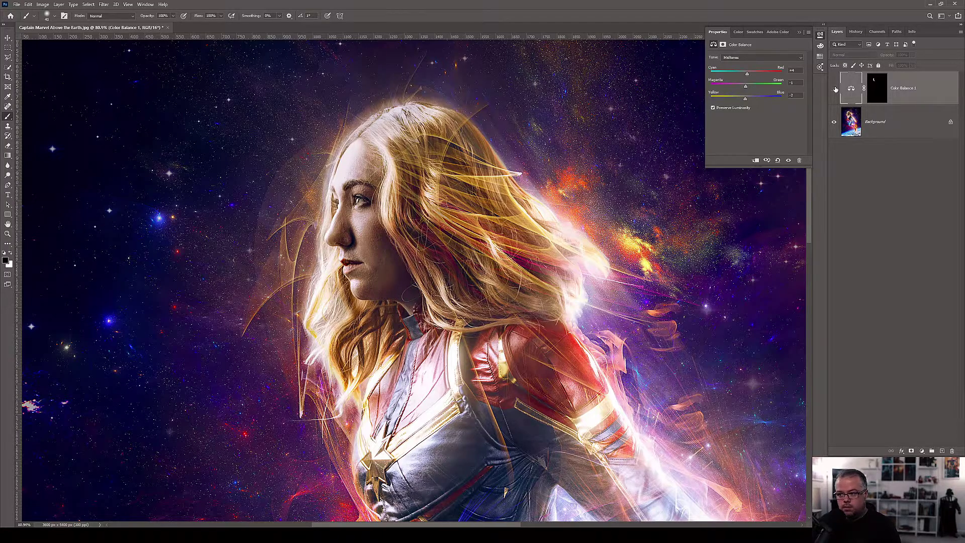
click(835, 89)
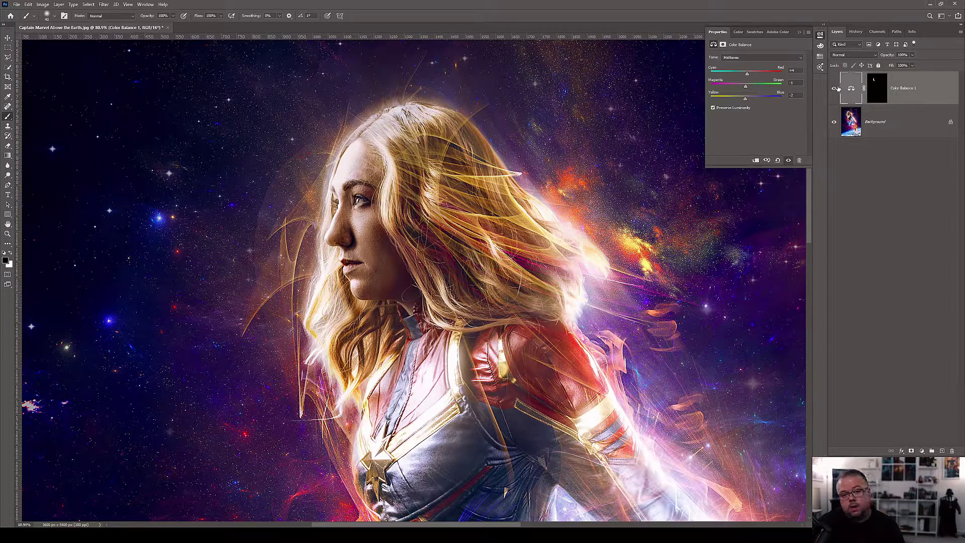
key(ctrl+0)
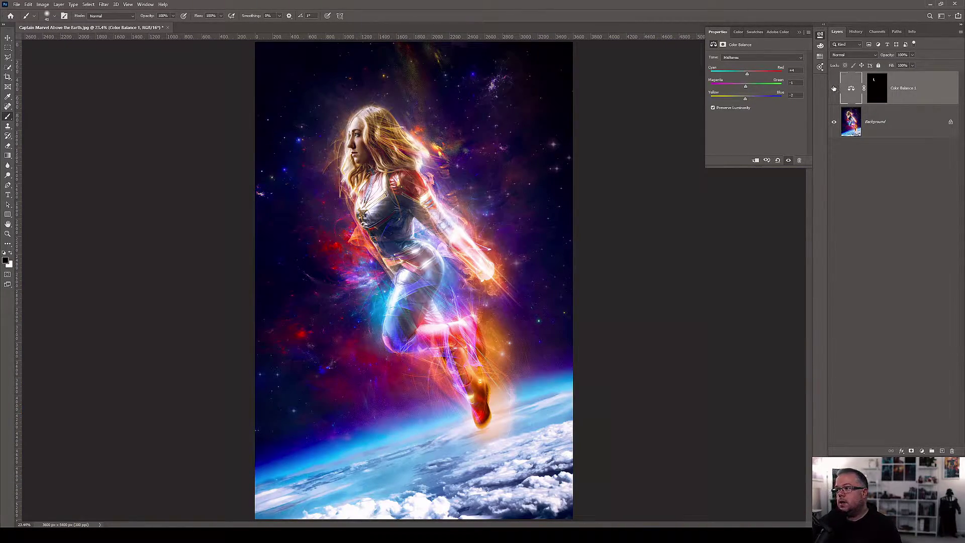
click(835, 89)
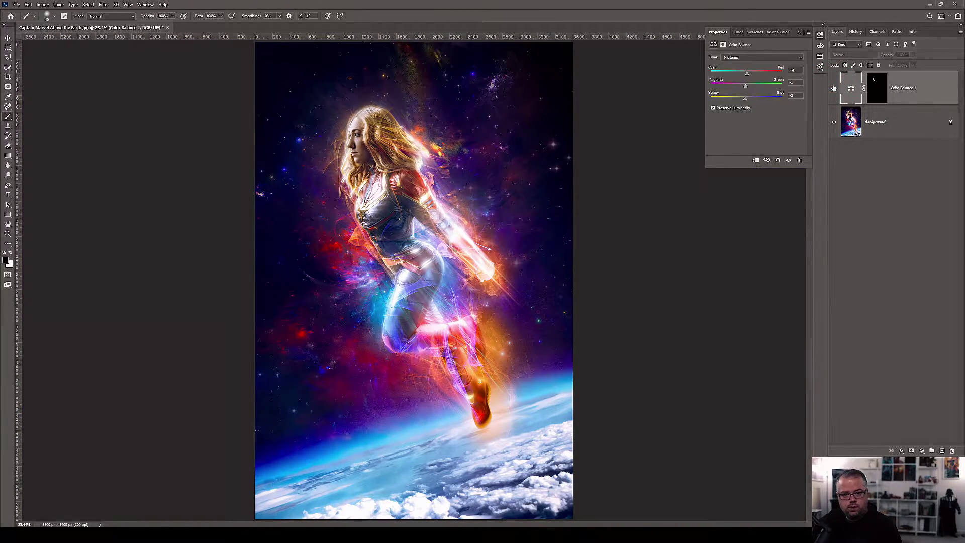
click(834, 88)
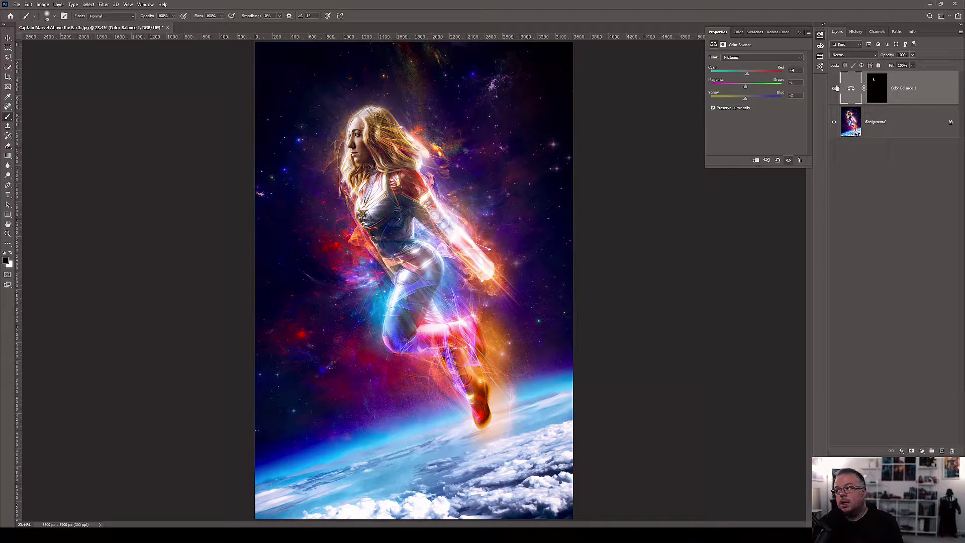
Select the layer mask of the Color Balance adjustment
click(885, 88)
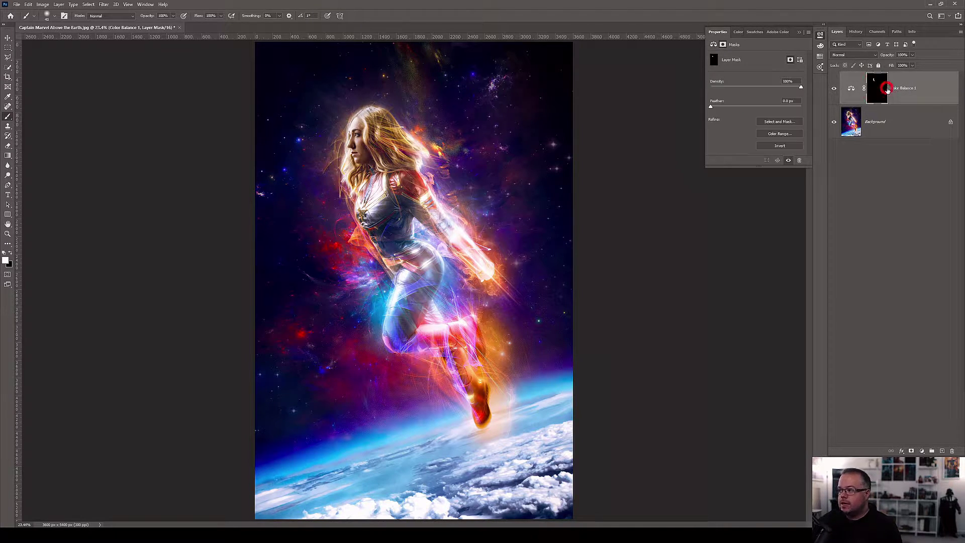